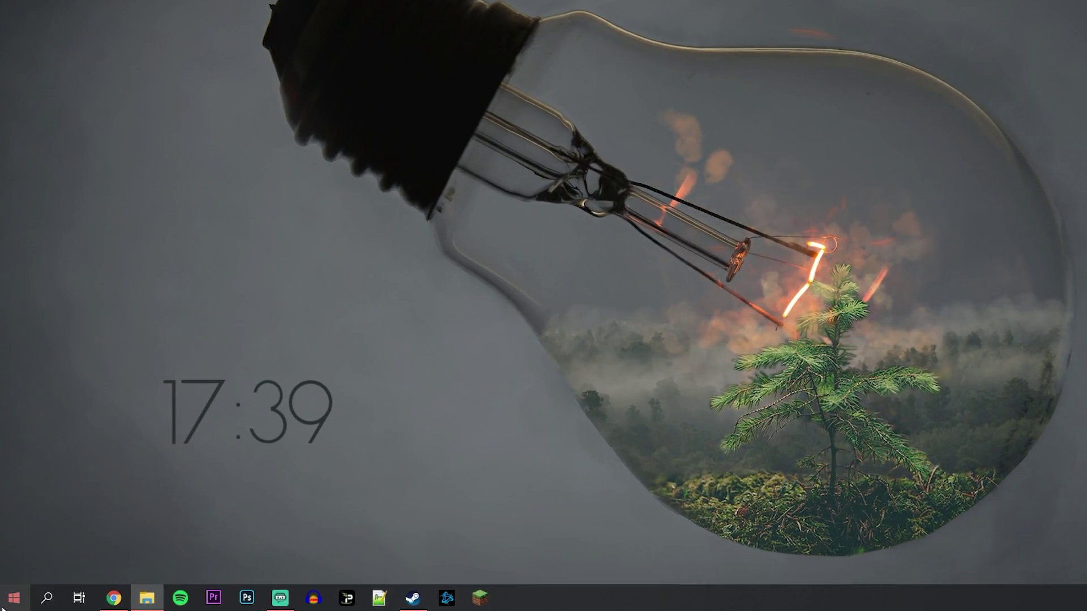
Open Device Manager and check which graphics card is listed under Display adaptors.
right_click(9, 604)
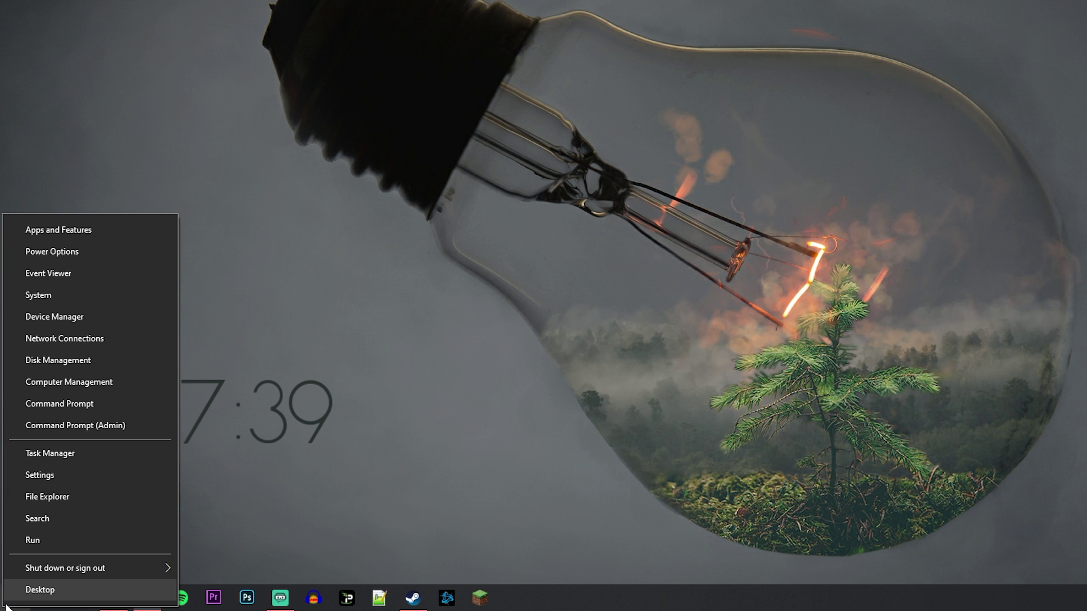
click(128, 317)
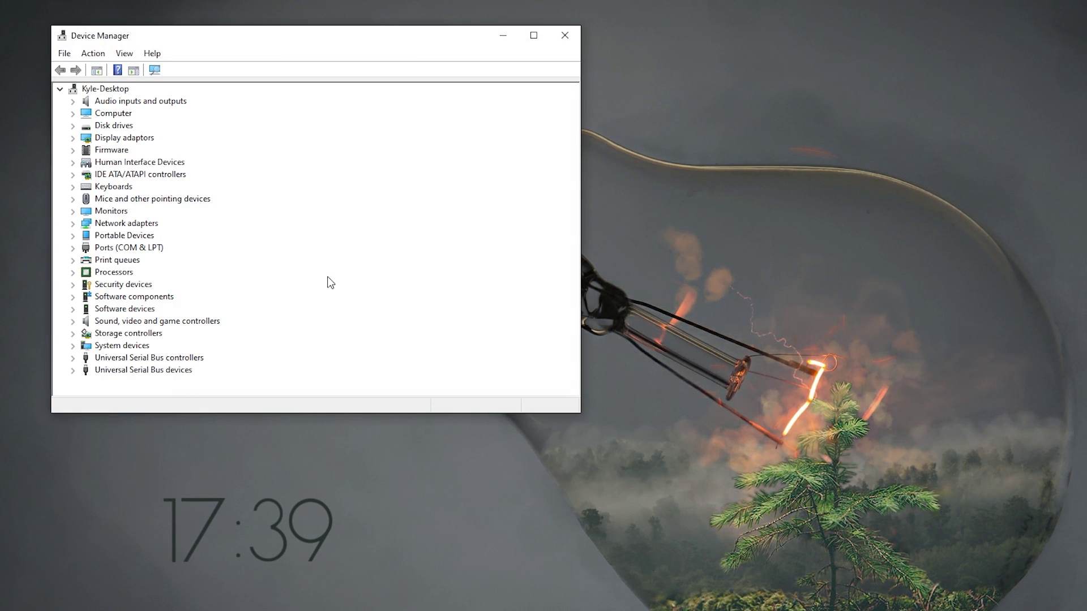
click(73, 138)
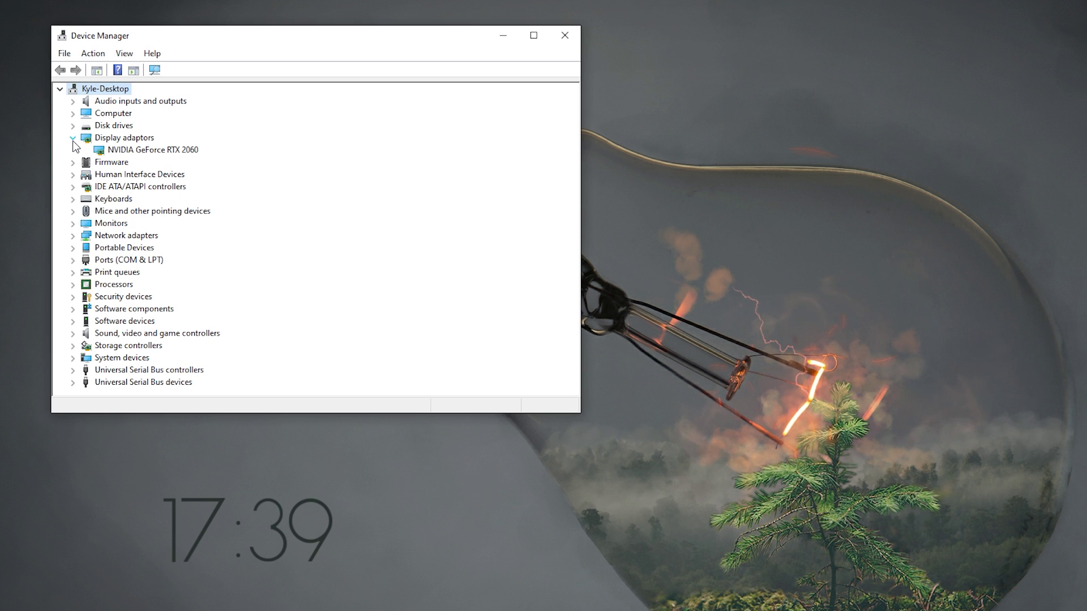
click(146, 151)
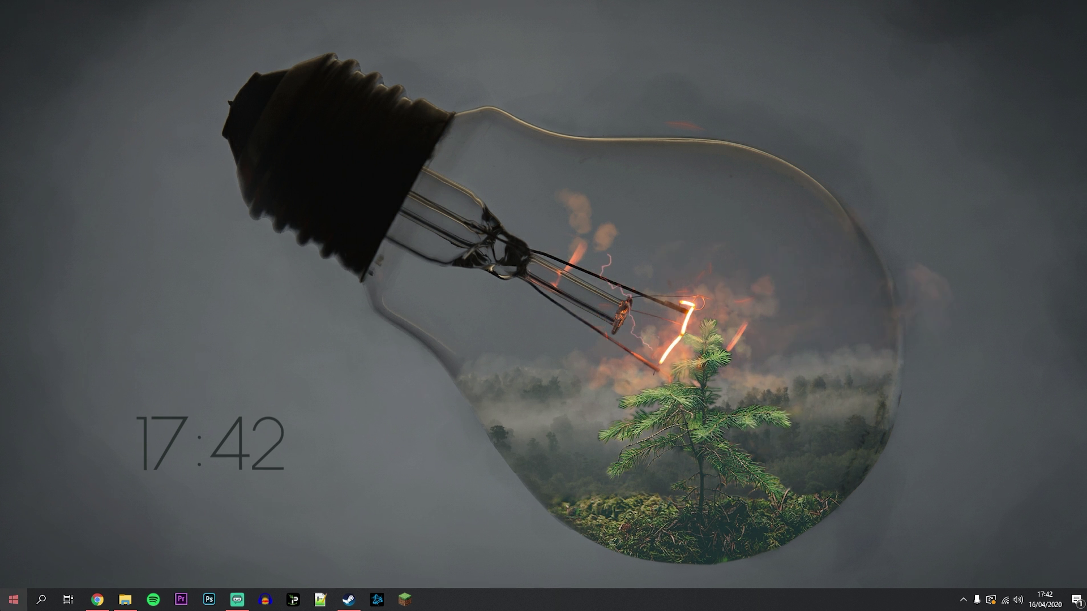
Open GeForce Experience and check for updates to the graphics driver.
key(super)
key(super)
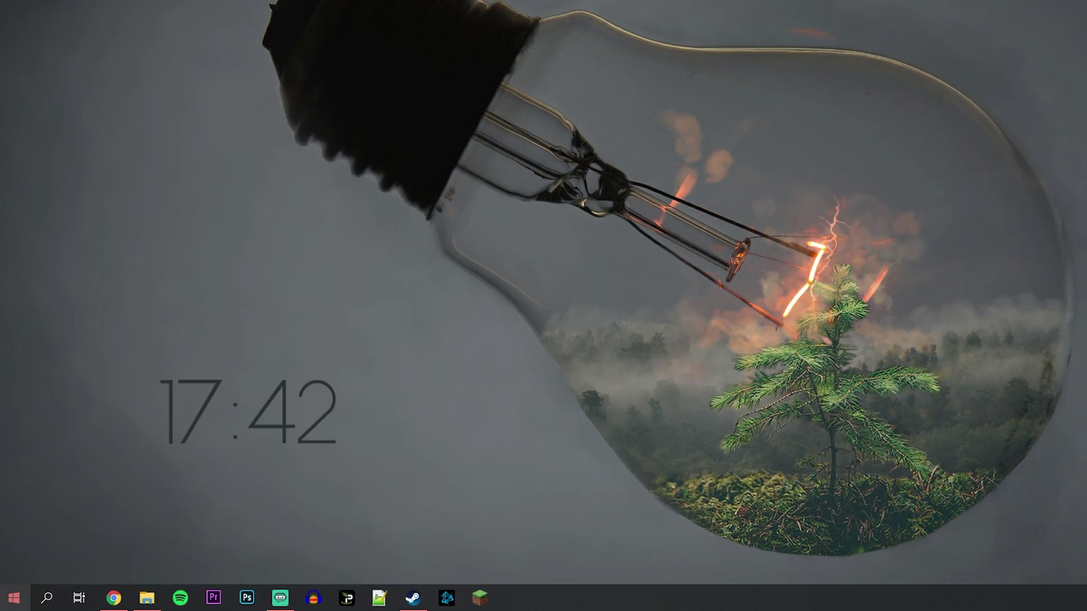
key(super)
text(ger)
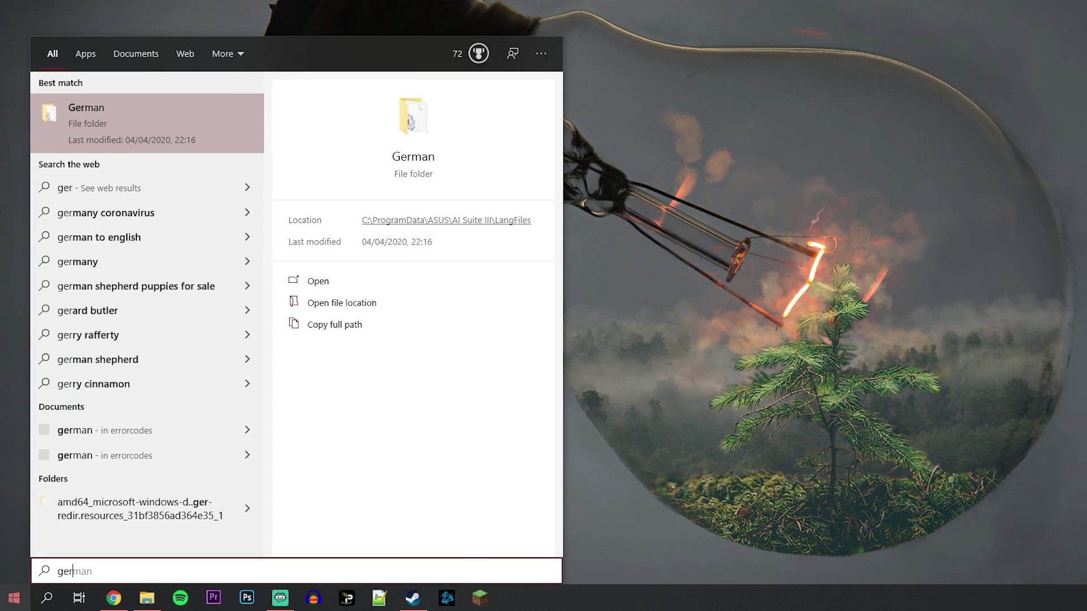
key(BackSpace)
text(froce)
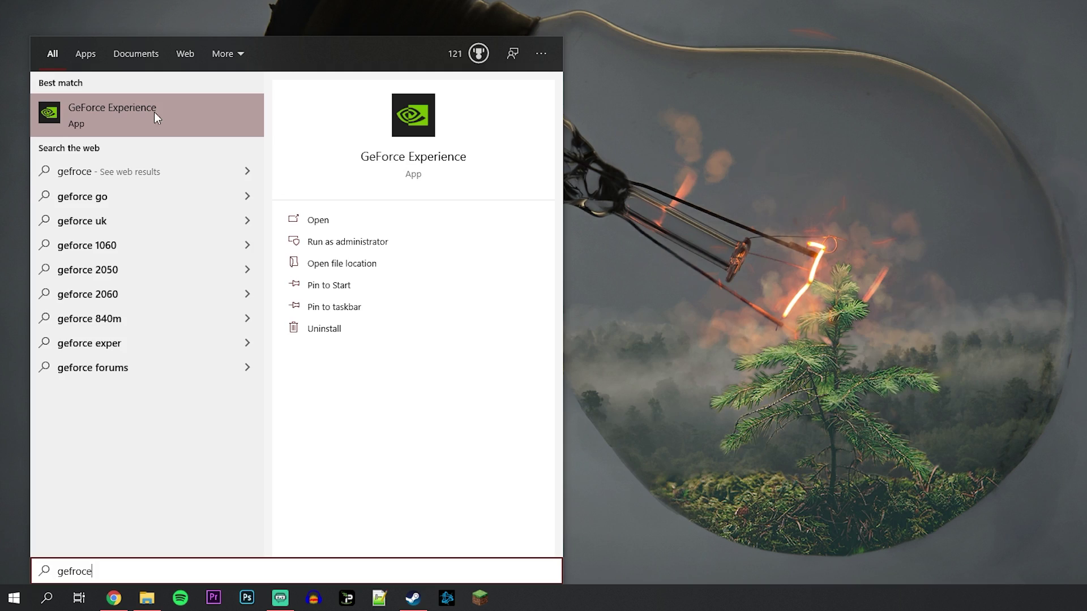
click(200, 120)
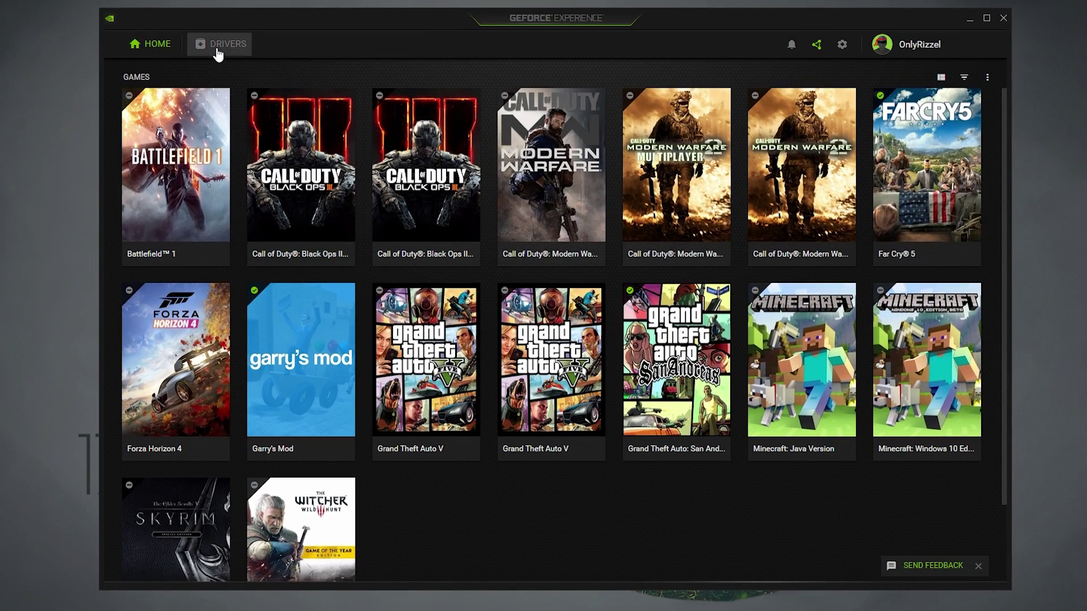
click(218, 51)
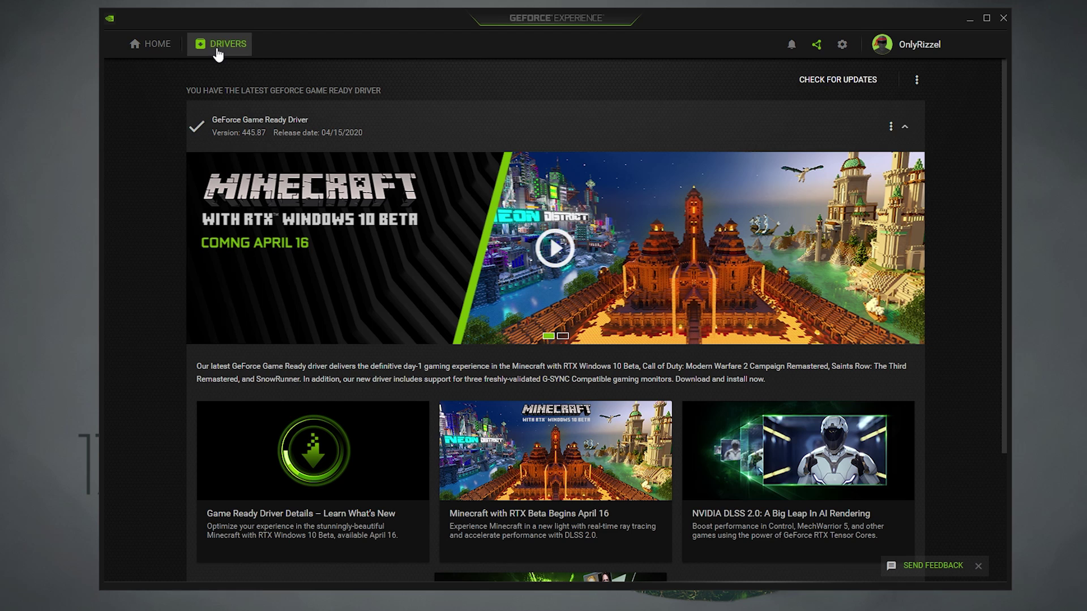
click(833, 81)
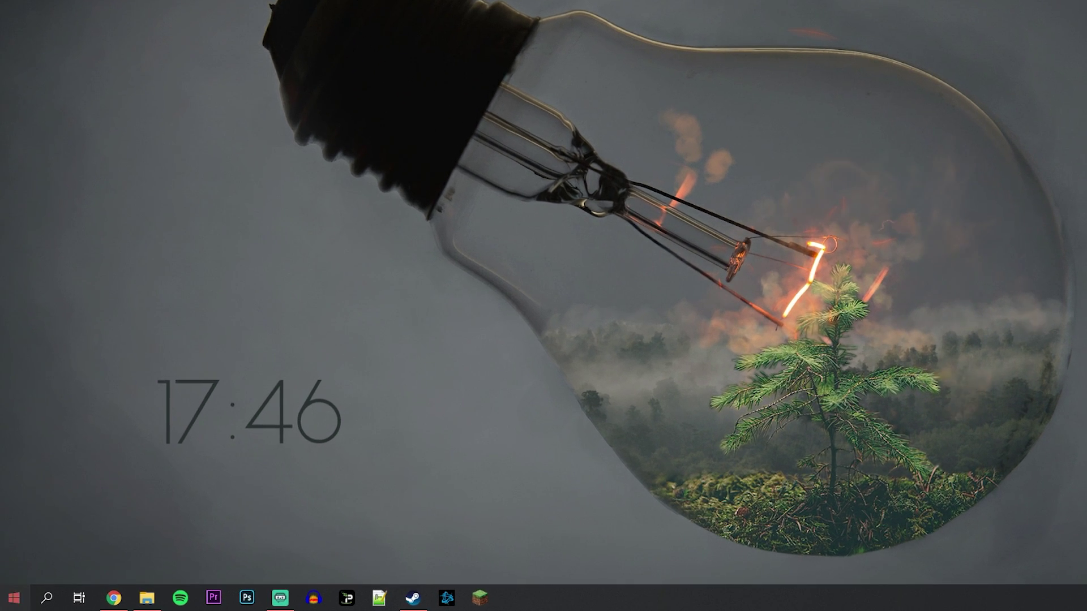
Find the Microsoft Store through Windows search and open it.
key(super)
key(super)
key(super)
text(store)
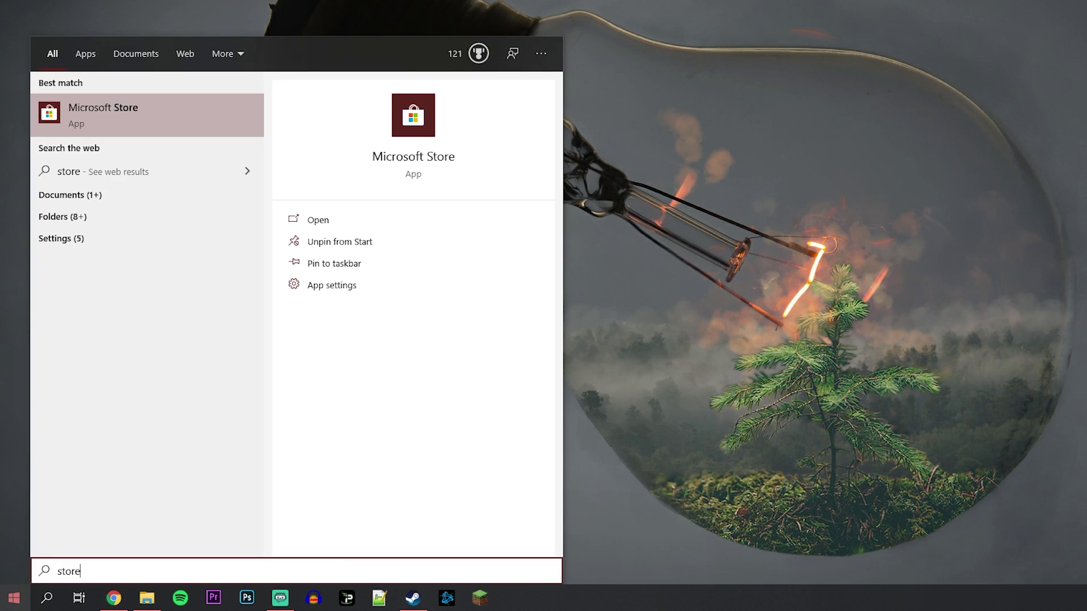
click(172, 120)
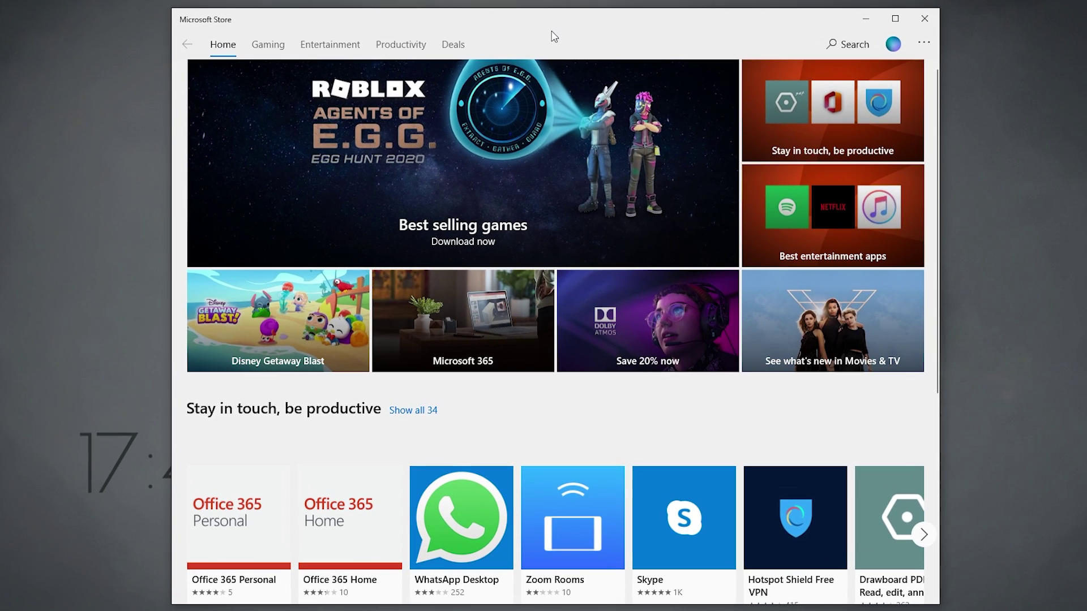
Search the store for minecraft and open the Minecraft for Windows 10 product page.
click(849, 45)
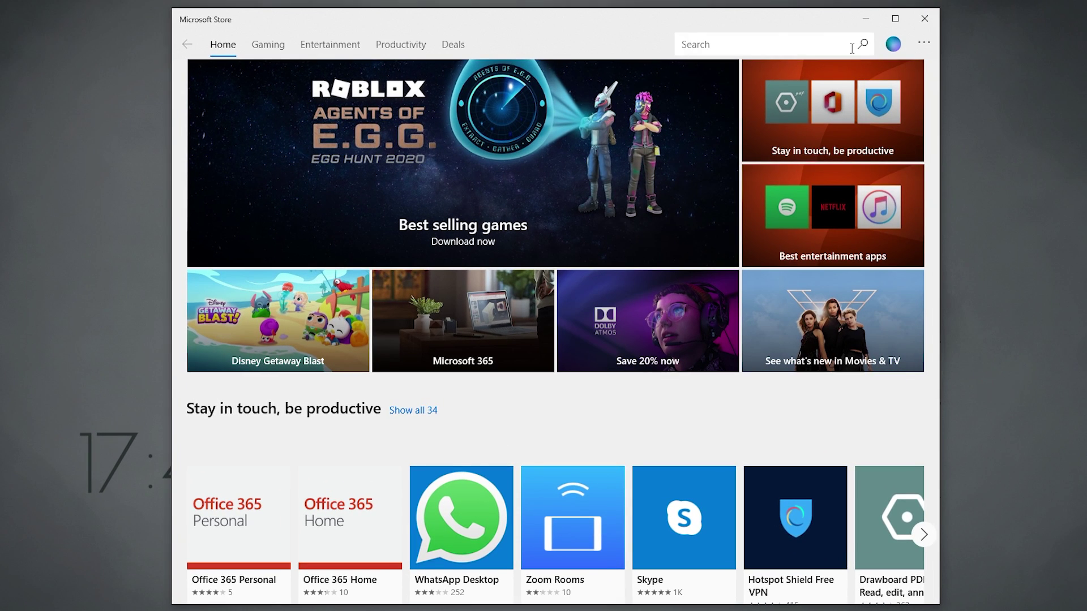
text(minecraft)
key(Return)
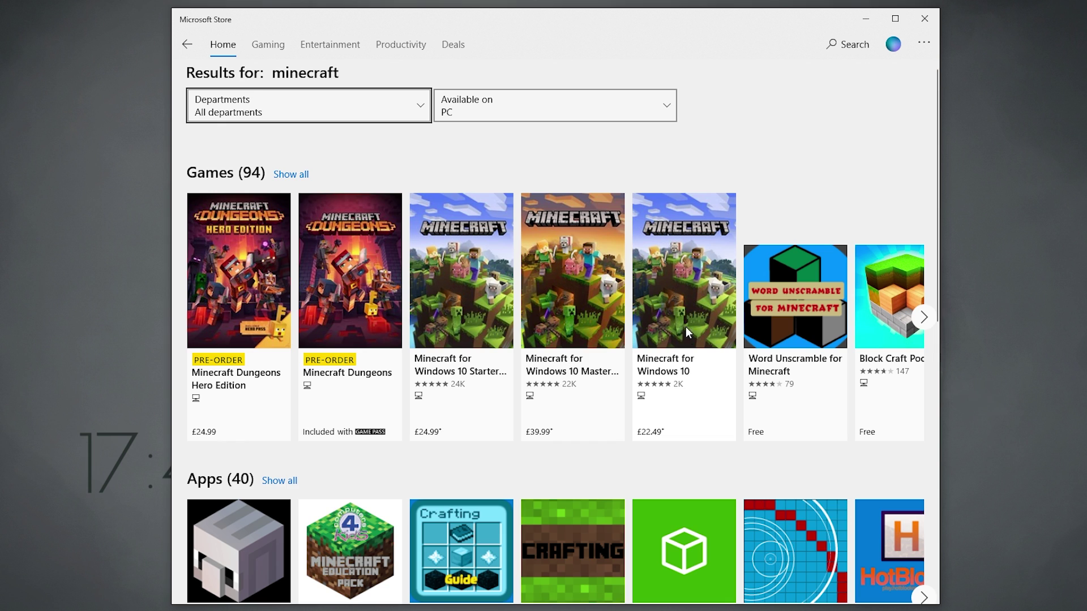
click(690, 276)
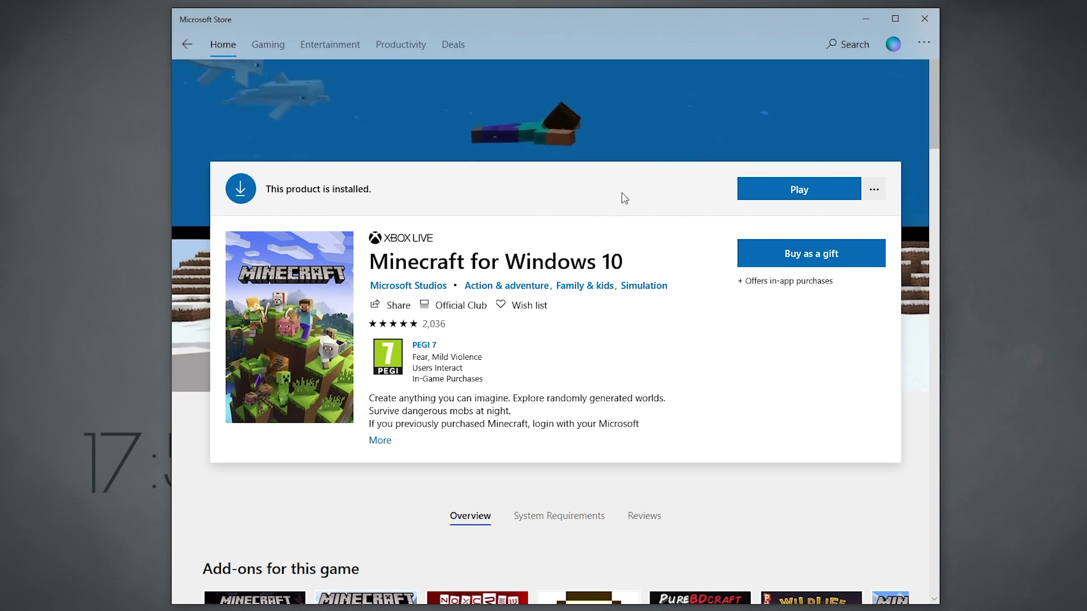
Search the store for xbox insider hub, open the Xbox Insider Hub page and launch the app.
click(837, 43)
text(xbox insider hu)
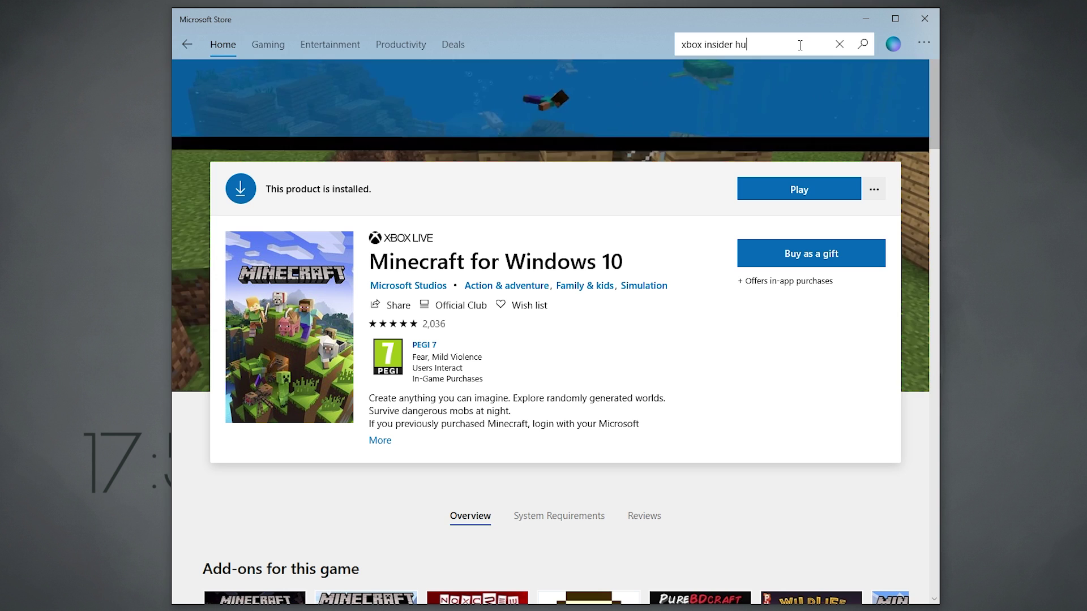
text(b)
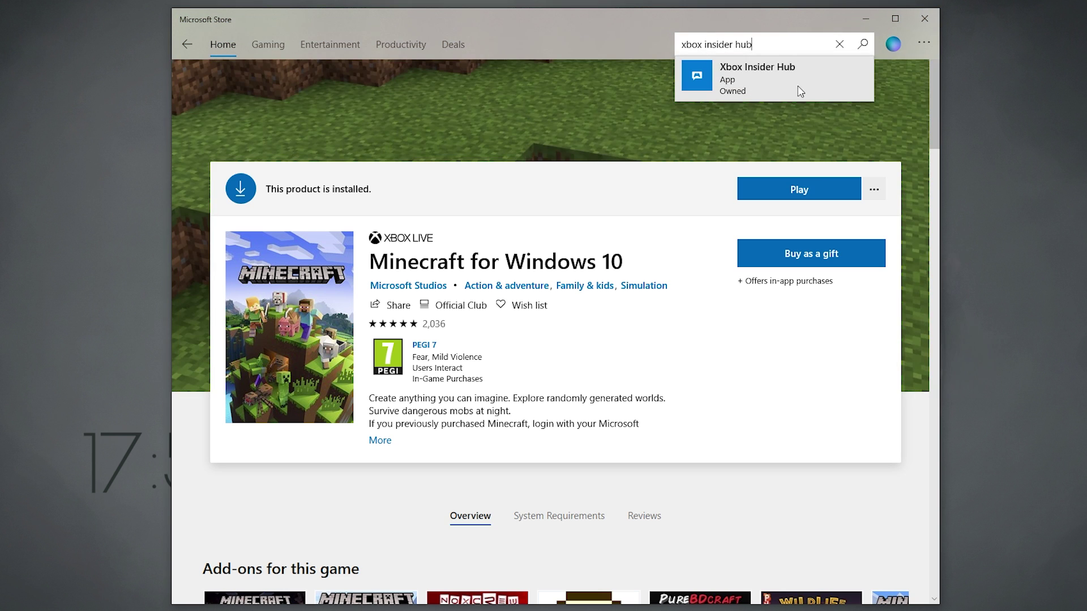
click(784, 80)
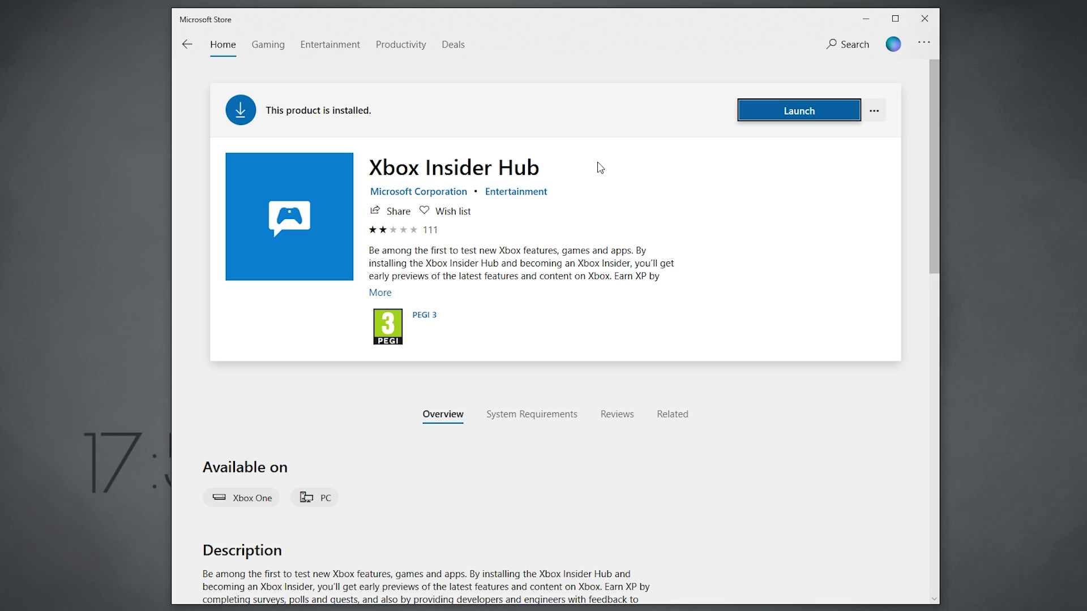
click(607, 189)
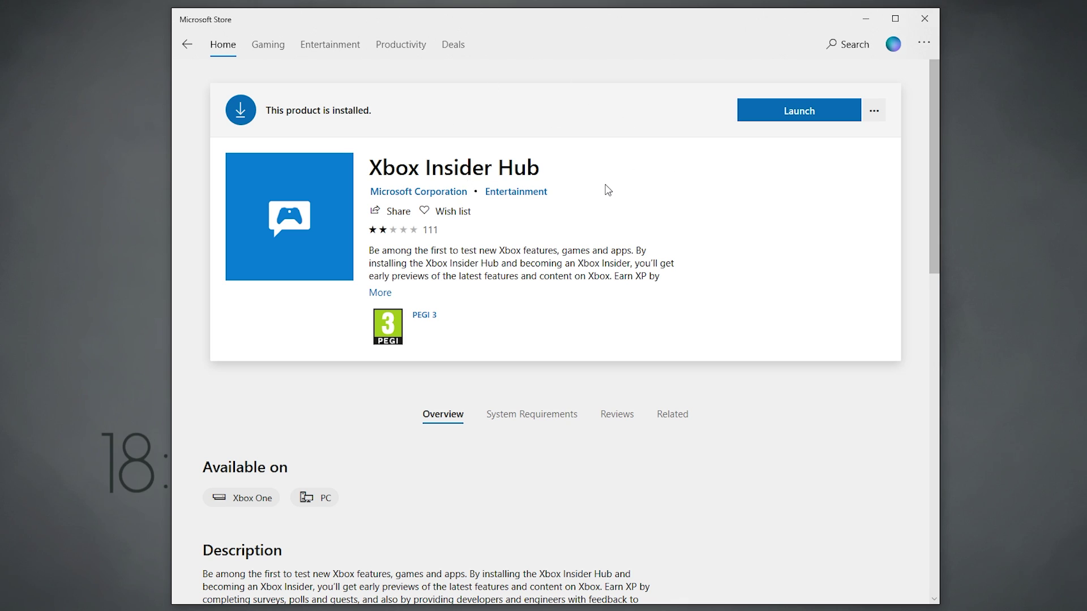
click(820, 111)
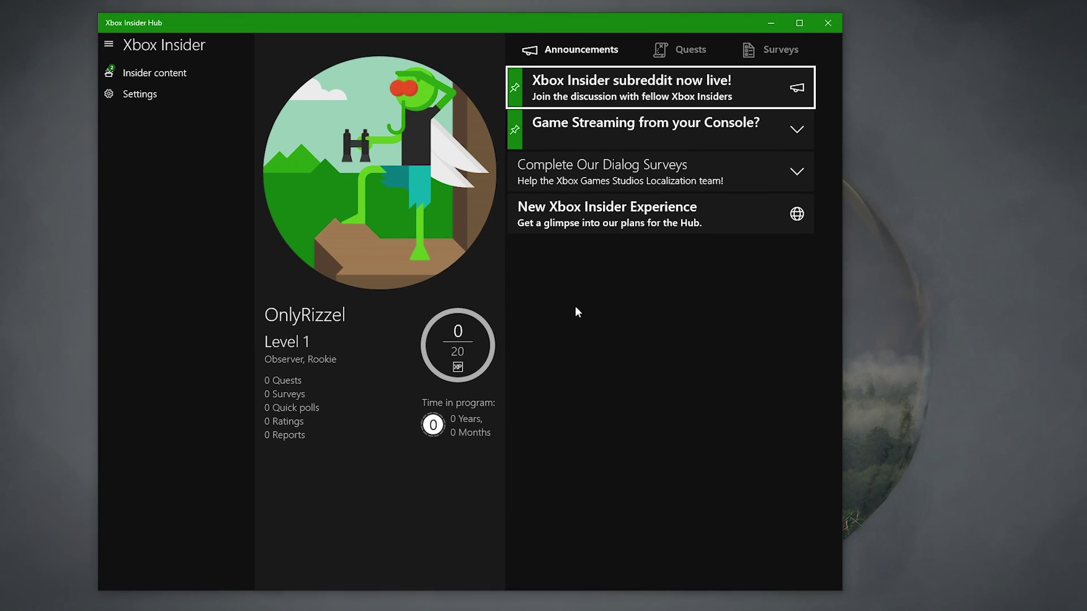
Join the Minecraft for Windows 10 RTX Beta group from the Insider content and accept its terms and conditions.
click(122, 67)
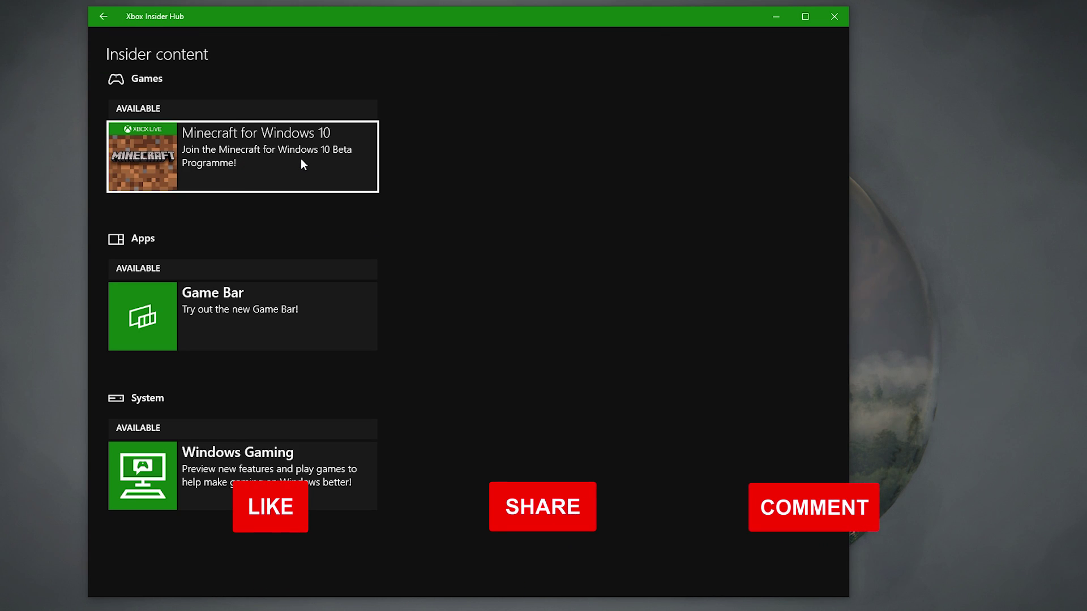
click(300, 161)
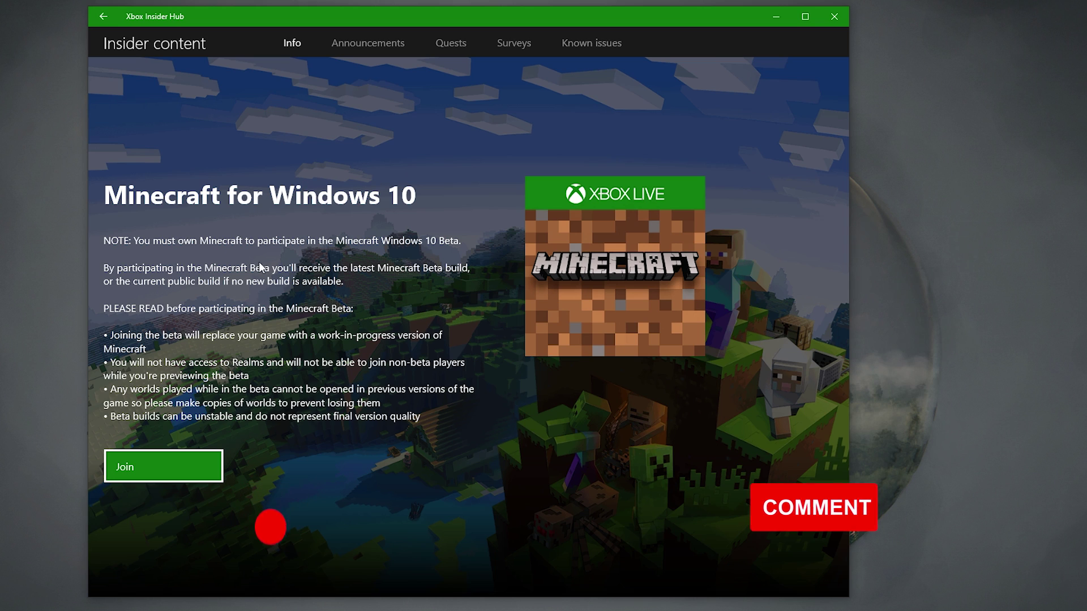
click(203, 467)
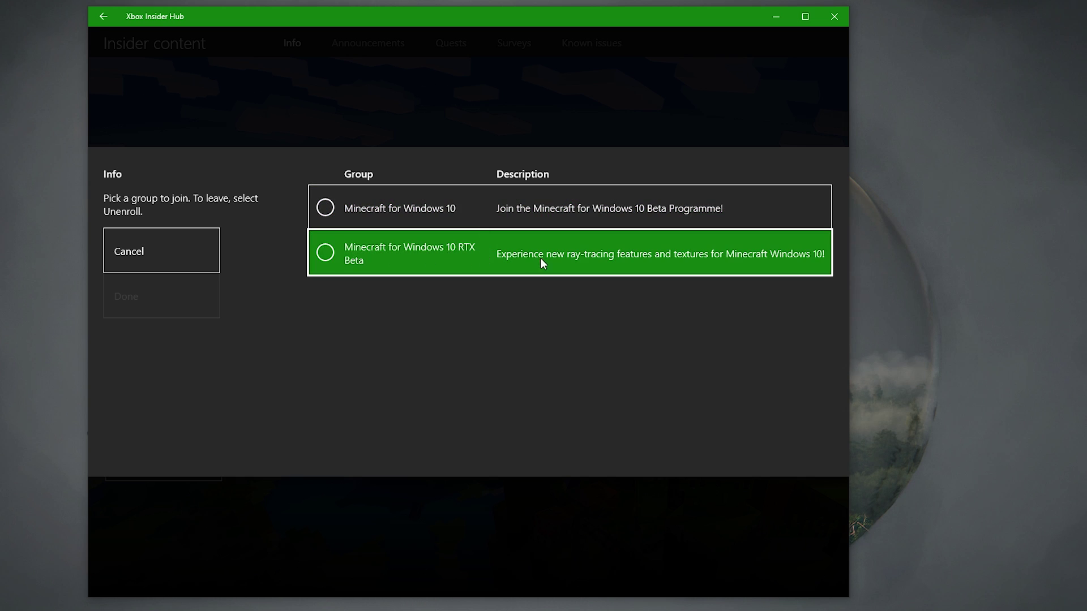
click(374, 258)
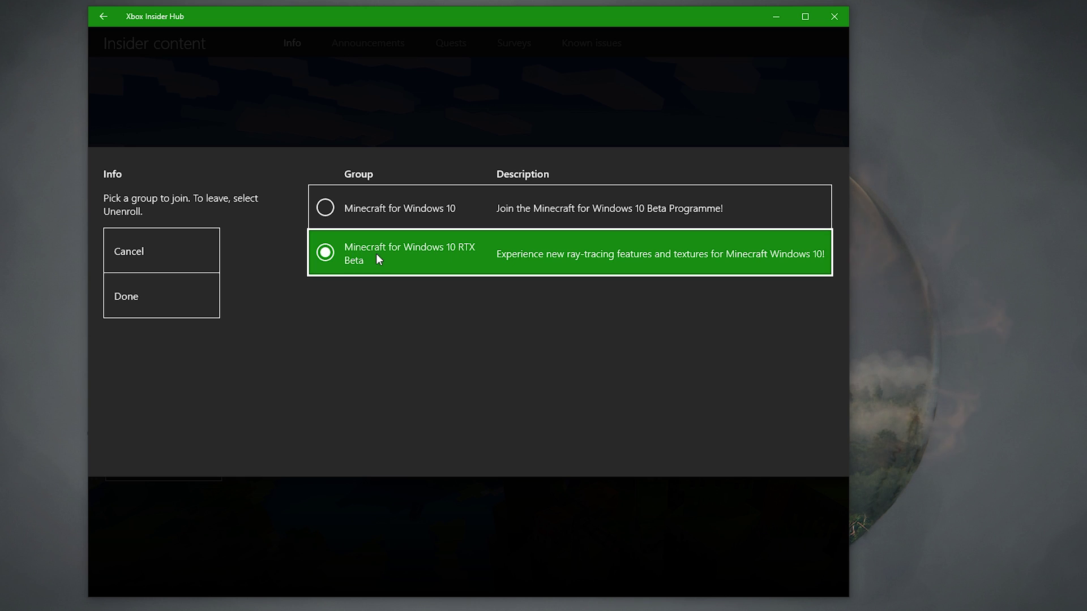
click(172, 300)
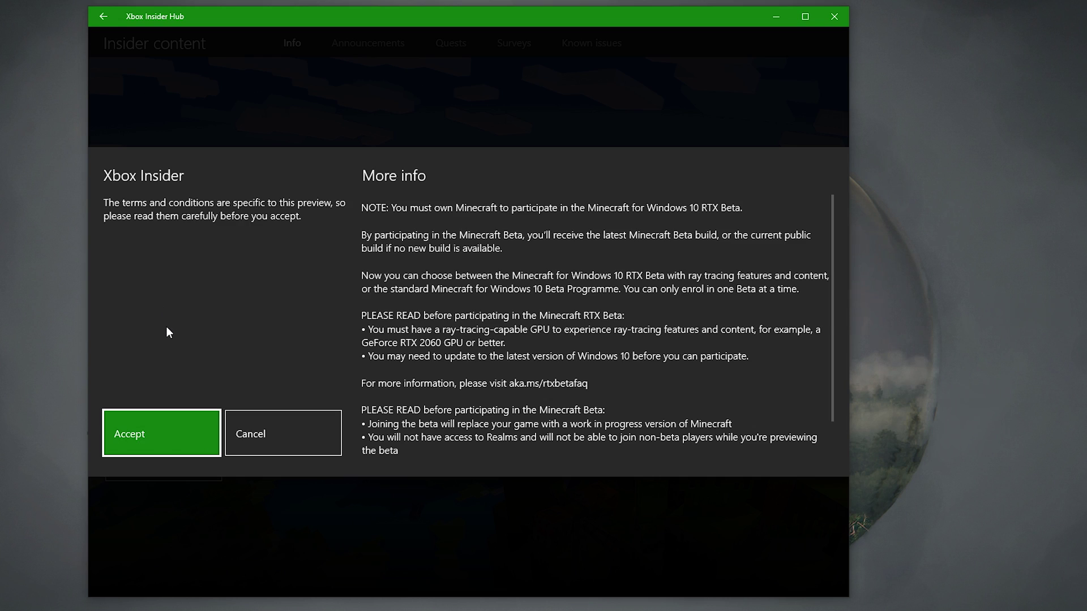
click(186, 441)
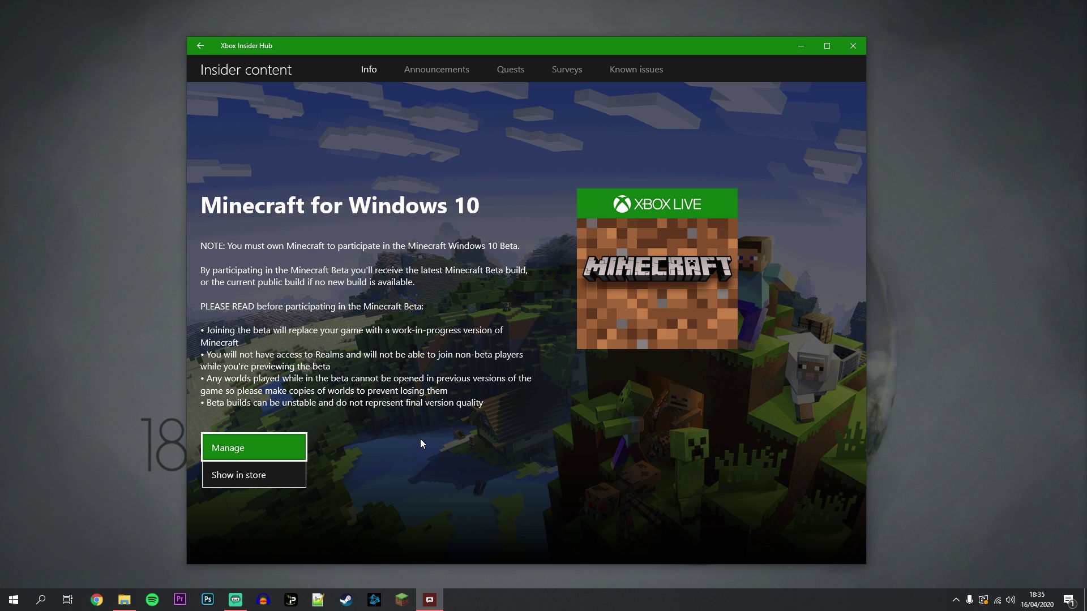
Minimize Xbox Insider Hub, find the Minecraft app through Windows search and launch it.
click(802, 50)
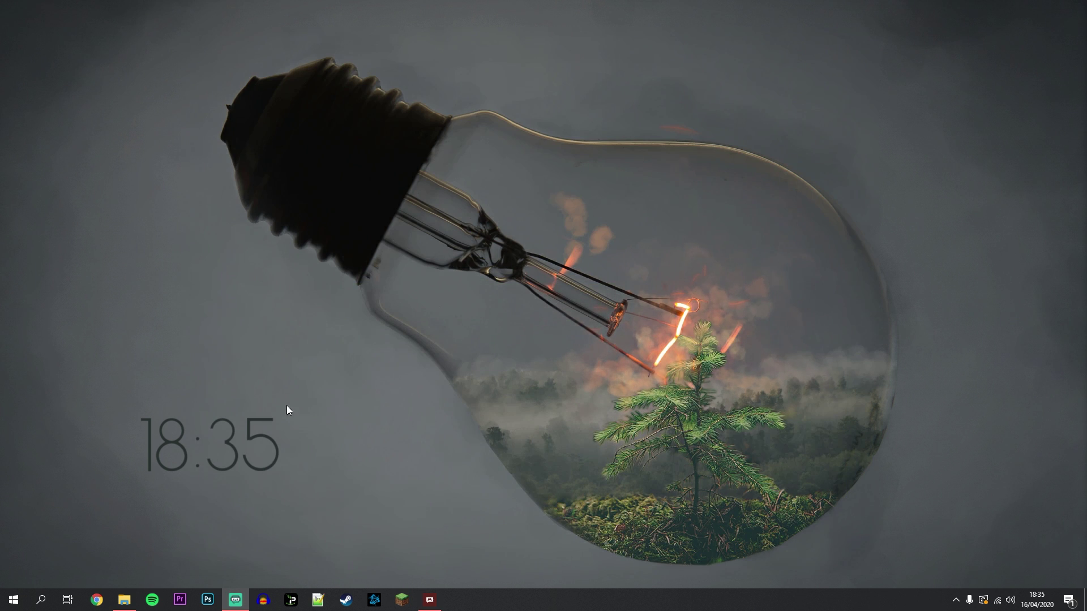
click(14, 600)
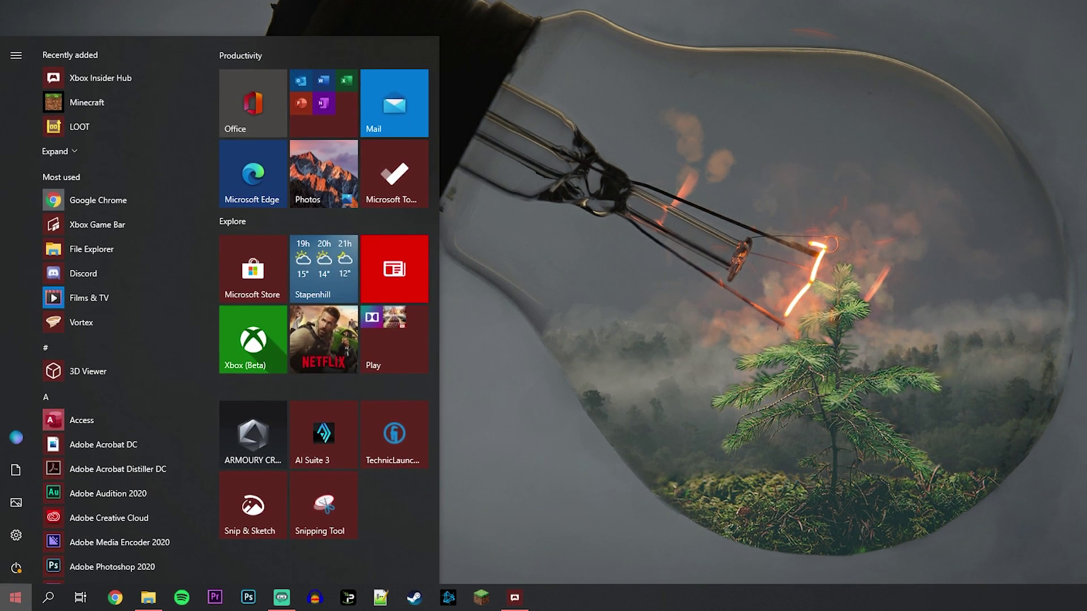
text(minecraft)
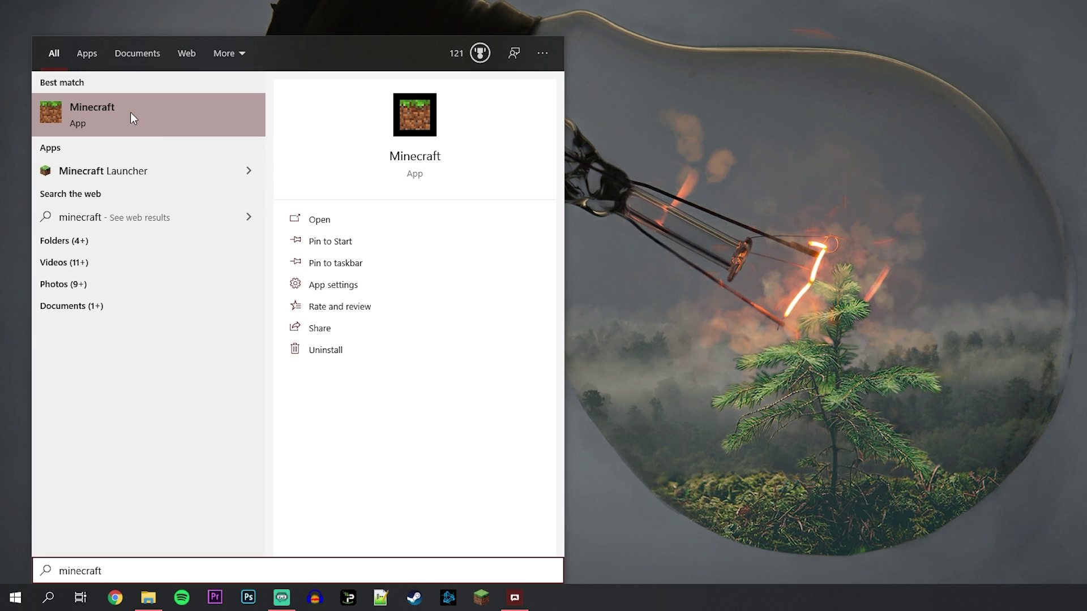
click(181, 116)
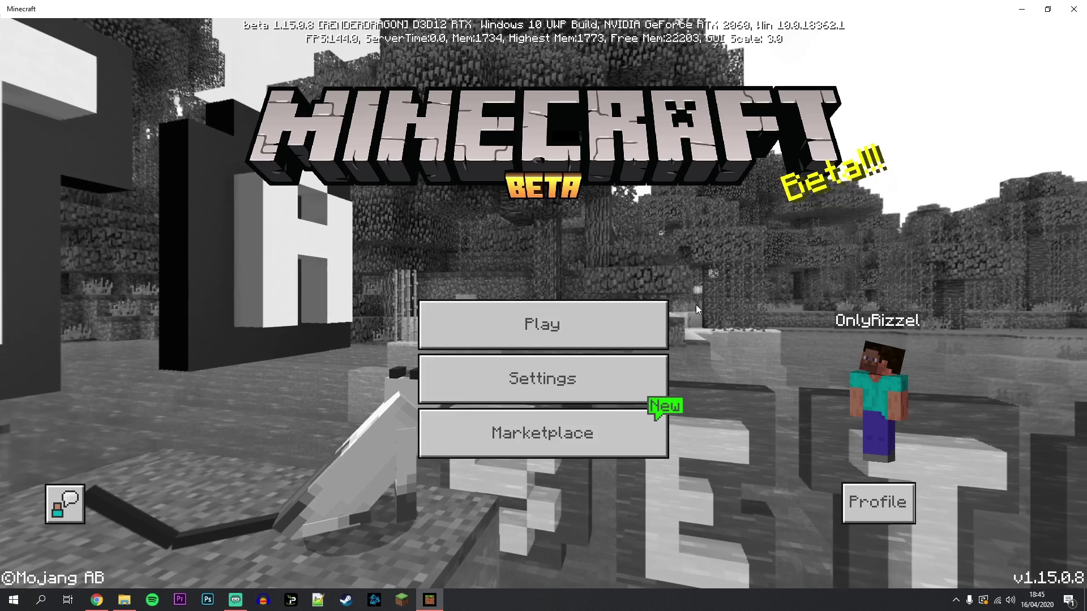
Open the Ray Tracing Worlds – Nvidia RTX bundle in the Marketplace and look through its included packs.
click(547, 439)
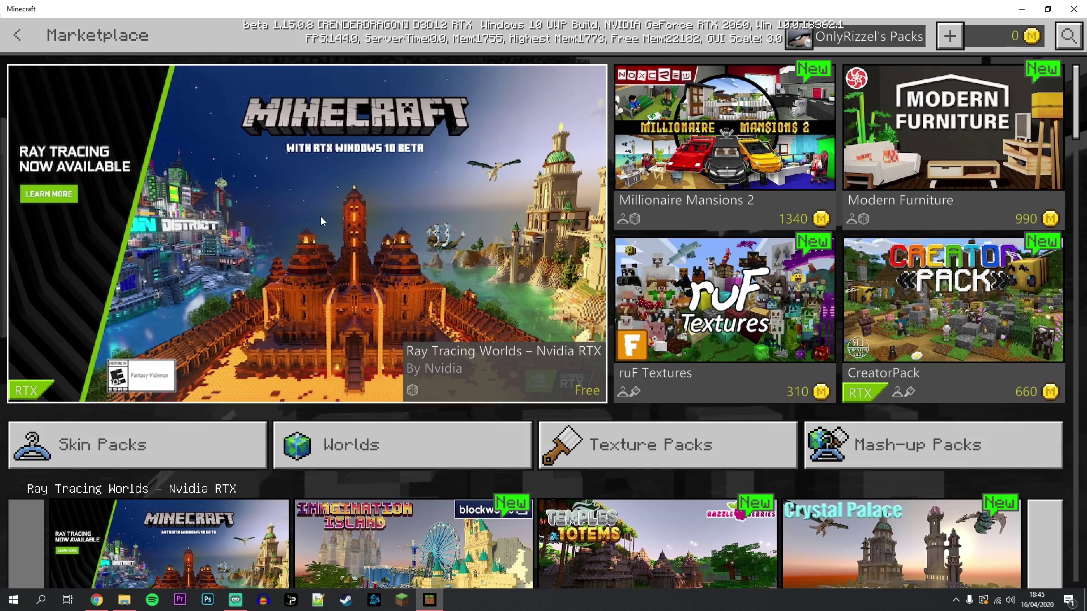
click(321, 216)
scroll(1072, 285, down, 10)
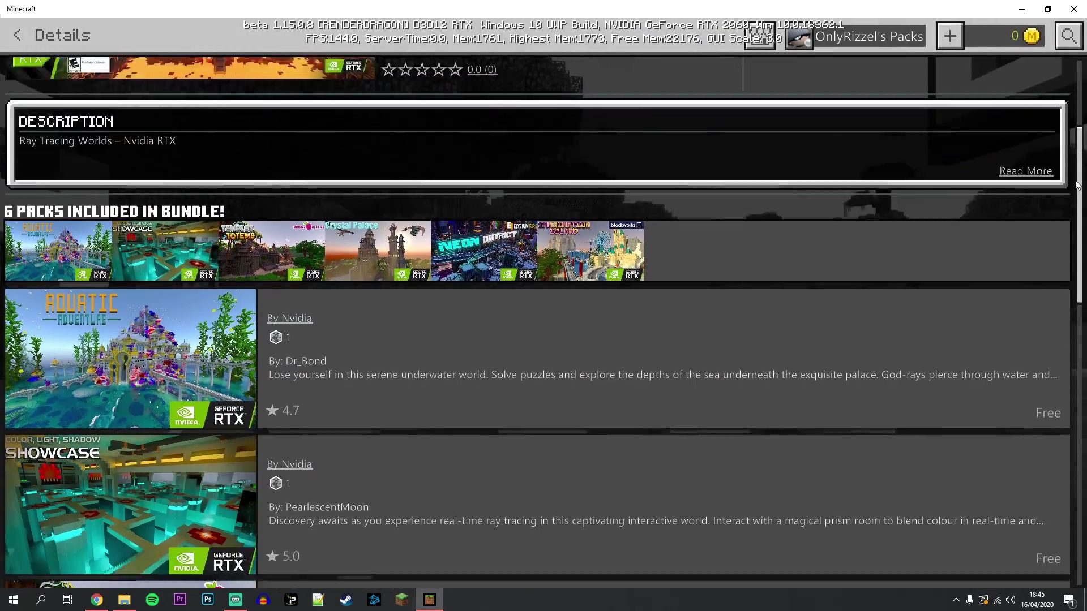
scroll(1071, 284, down, 5)
scroll(1054, 175, up, 10)
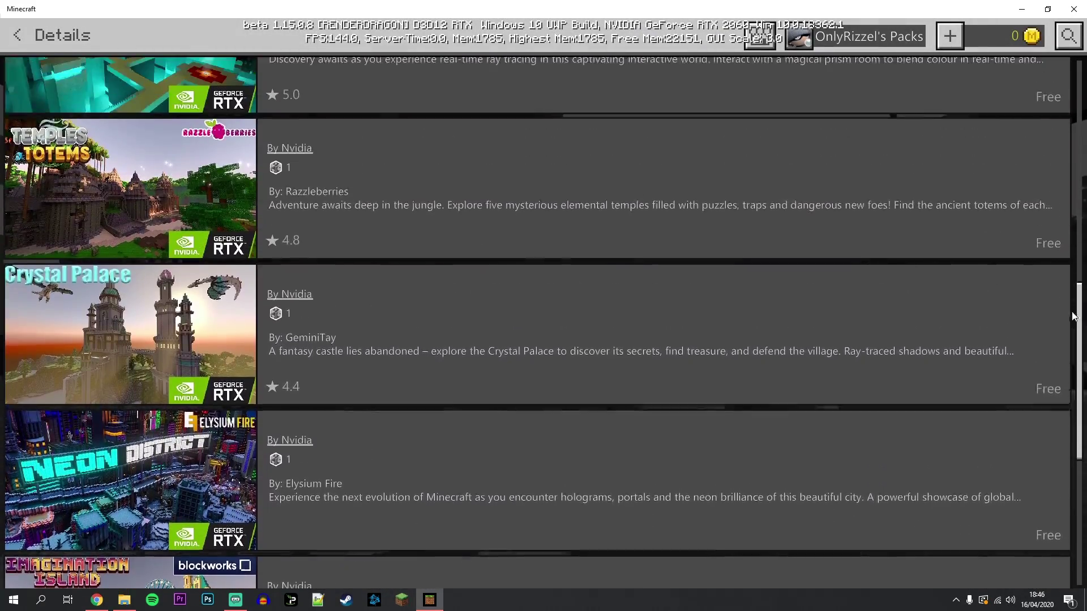
scroll(1051, 169, up, 3)
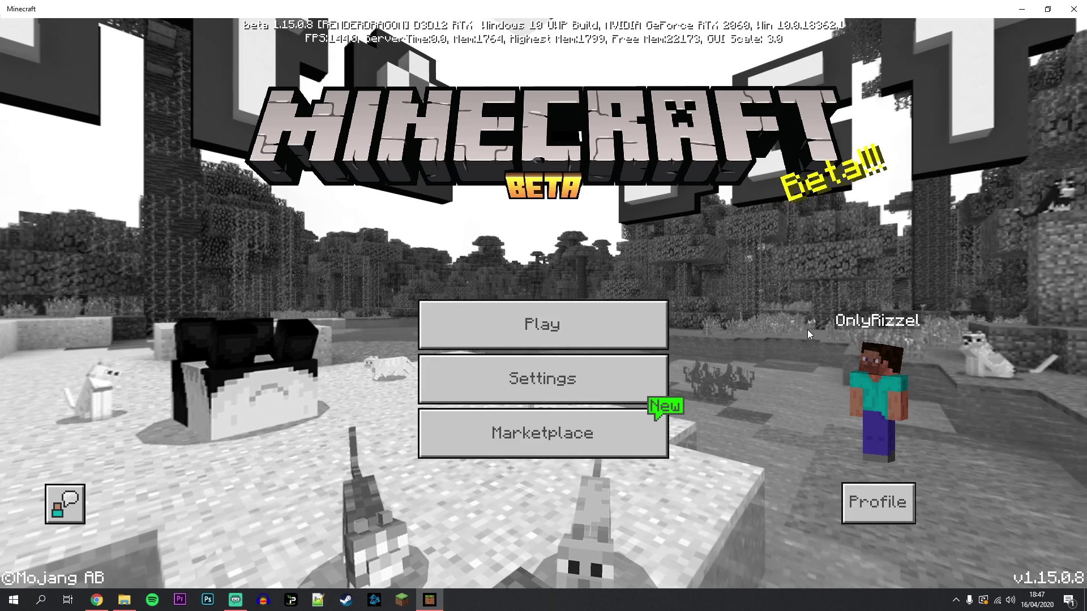
Begin creating a new world and show the full list of owned world templates.
click(574, 331)
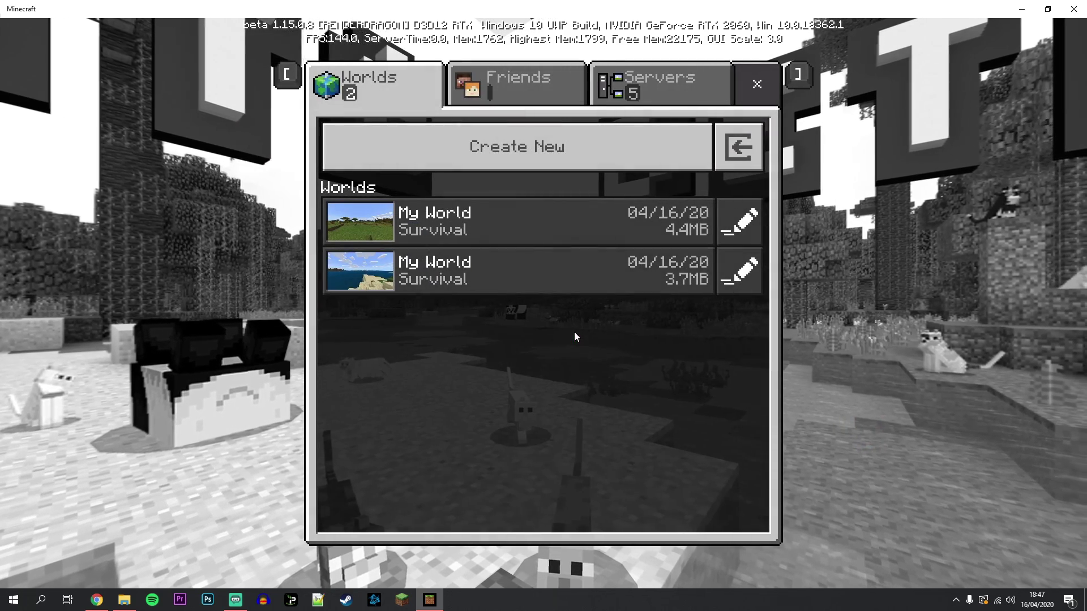
click(615, 149)
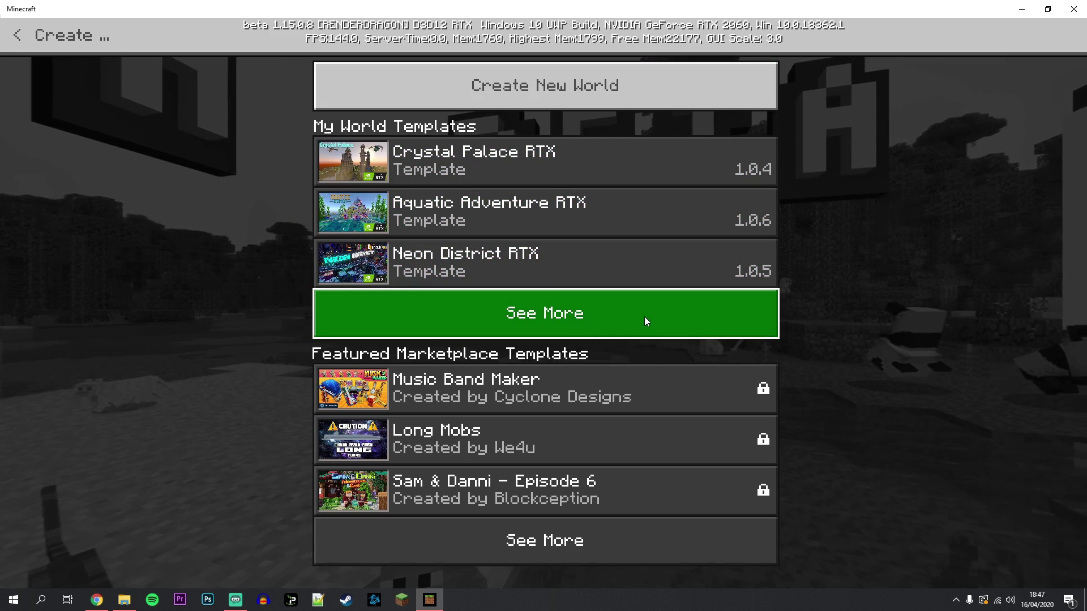
click(645, 320)
scroll(643, 317, down, 1)
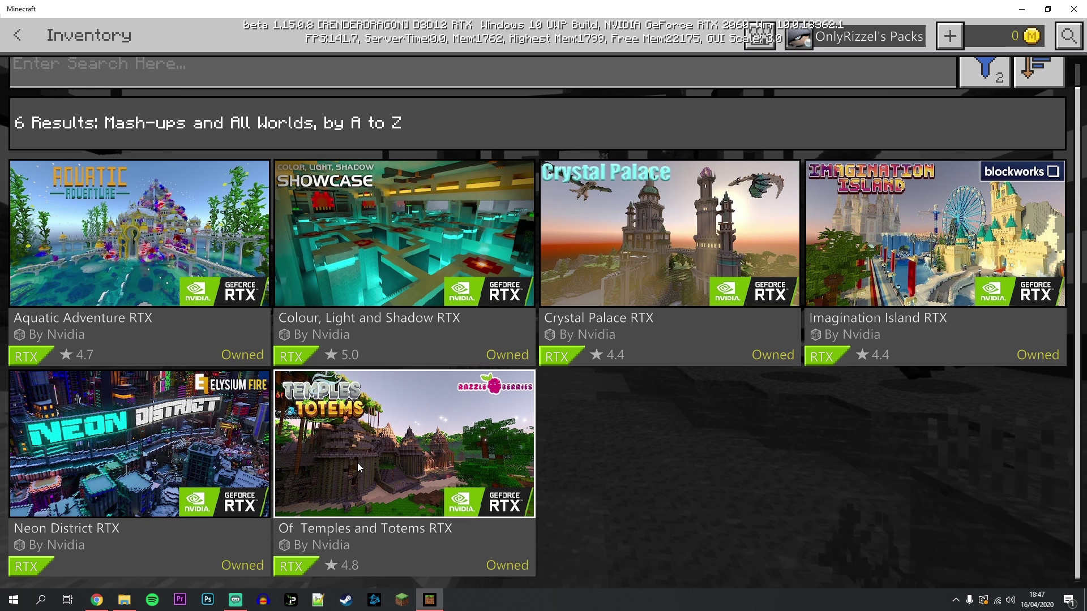
Start a world from the Of Temples and Totems RTX template and look through its game settings.
click(428, 462)
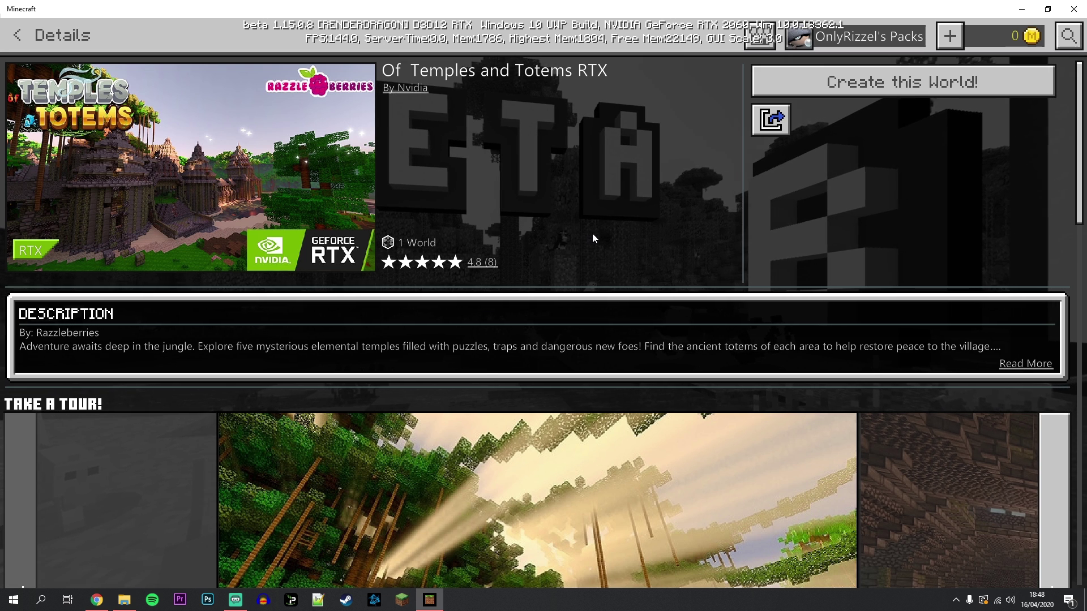
click(1012, 83)
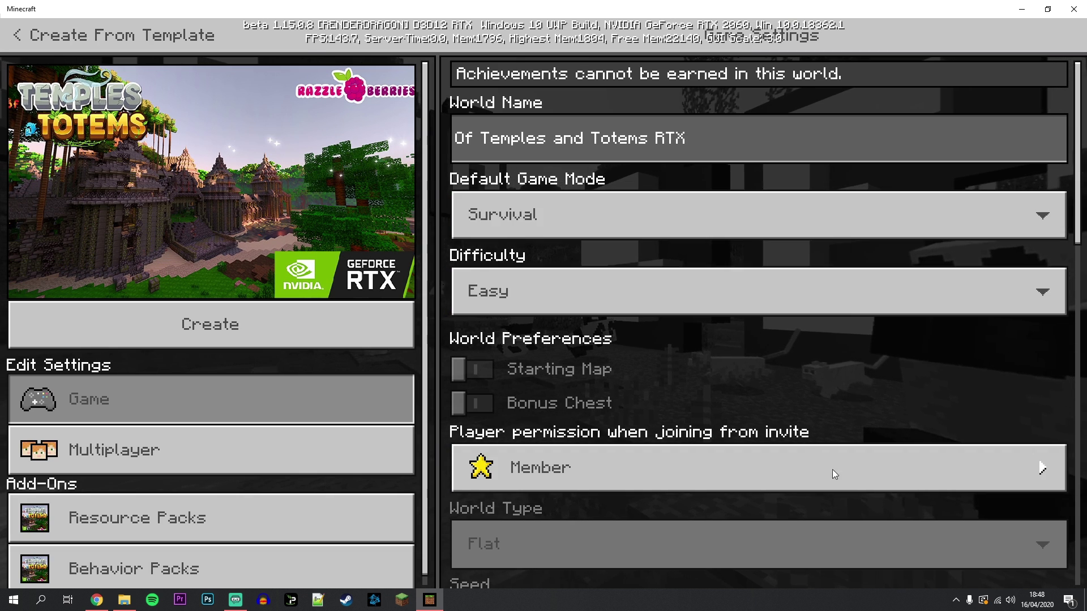
scroll(832, 470, down, 3)
scroll(732, 451, up, 3)
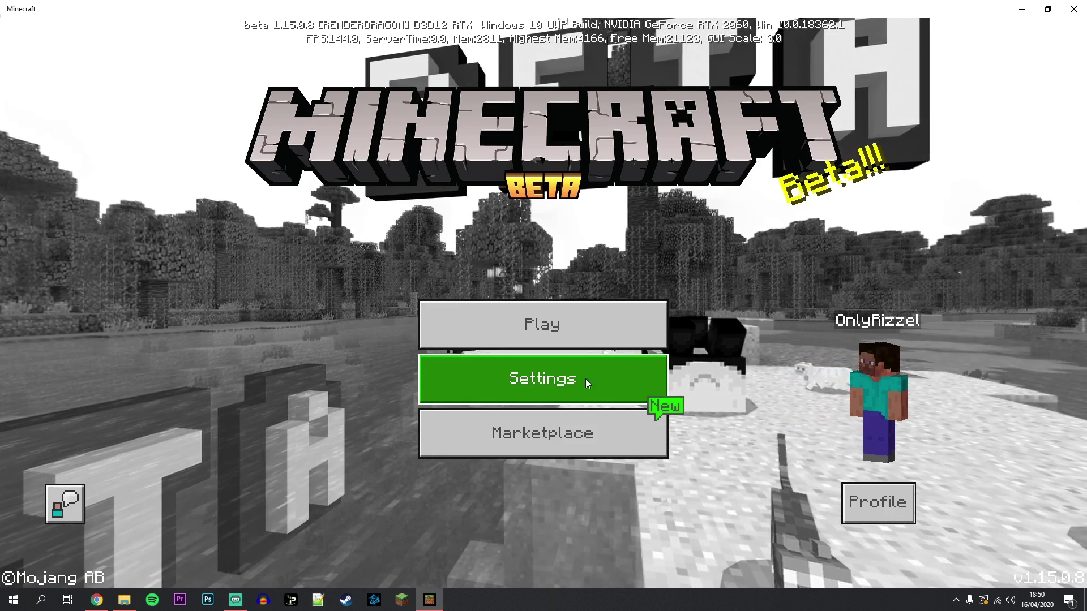
Review the Advanced Video settings, including the DirectX Ray Tracing option, and open the Video settings.
click(575, 382)
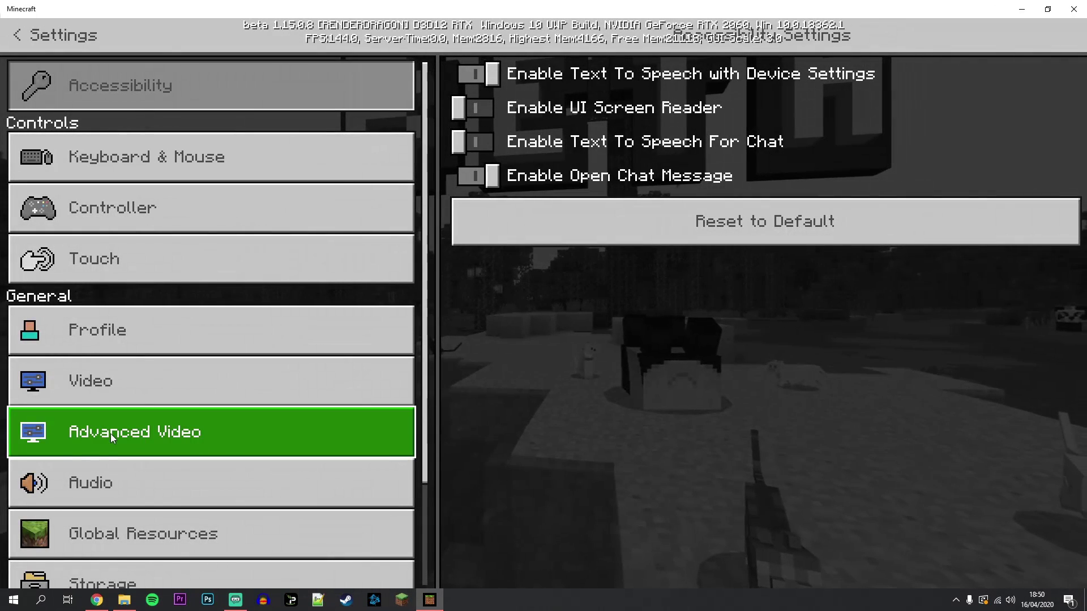
click(134, 433)
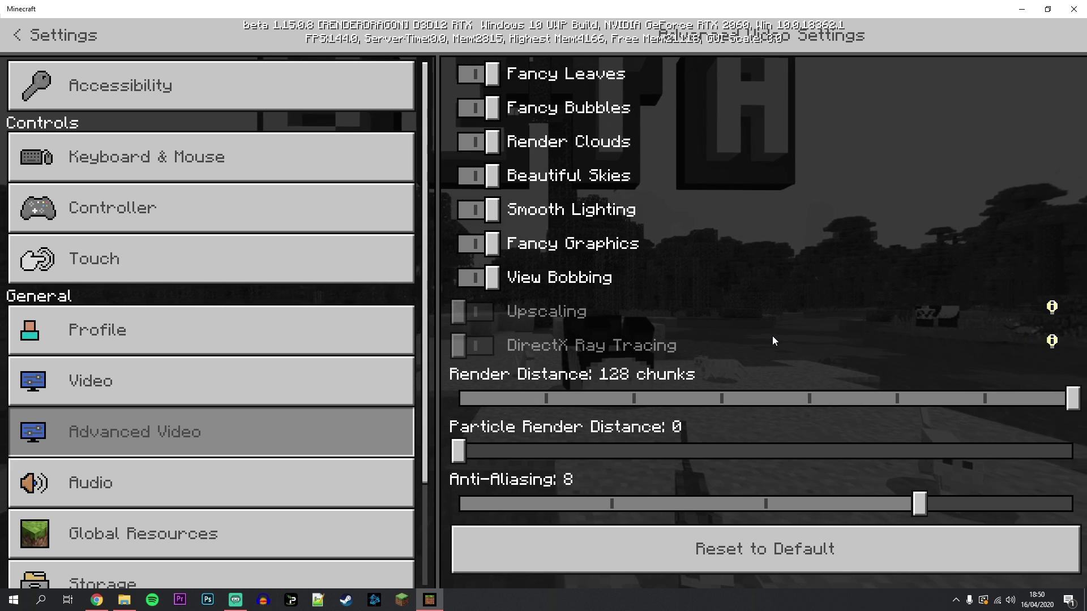
click(134, 384)
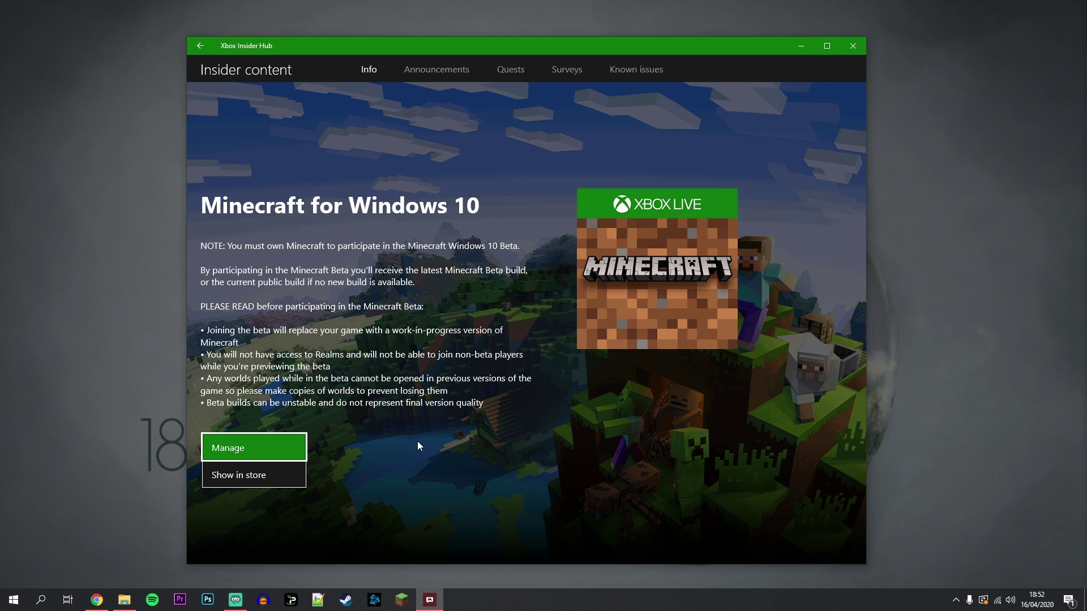
In Xbox Insider Hub, manage the Minecraft for Windows 10 enrolment and leave the preview by choosing Unenroll.
click(268, 447)
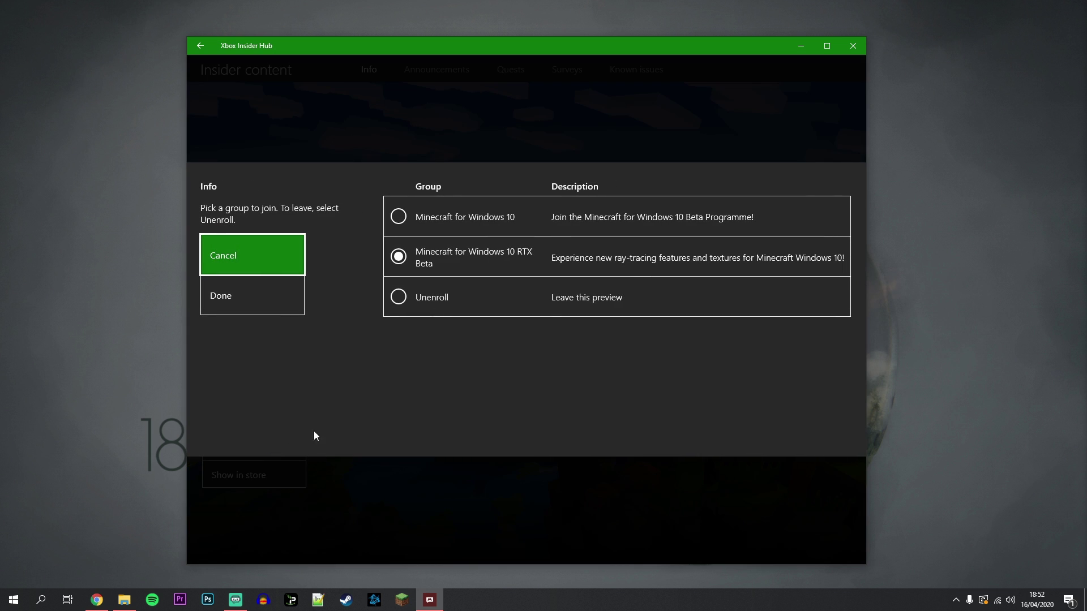
click(426, 303)
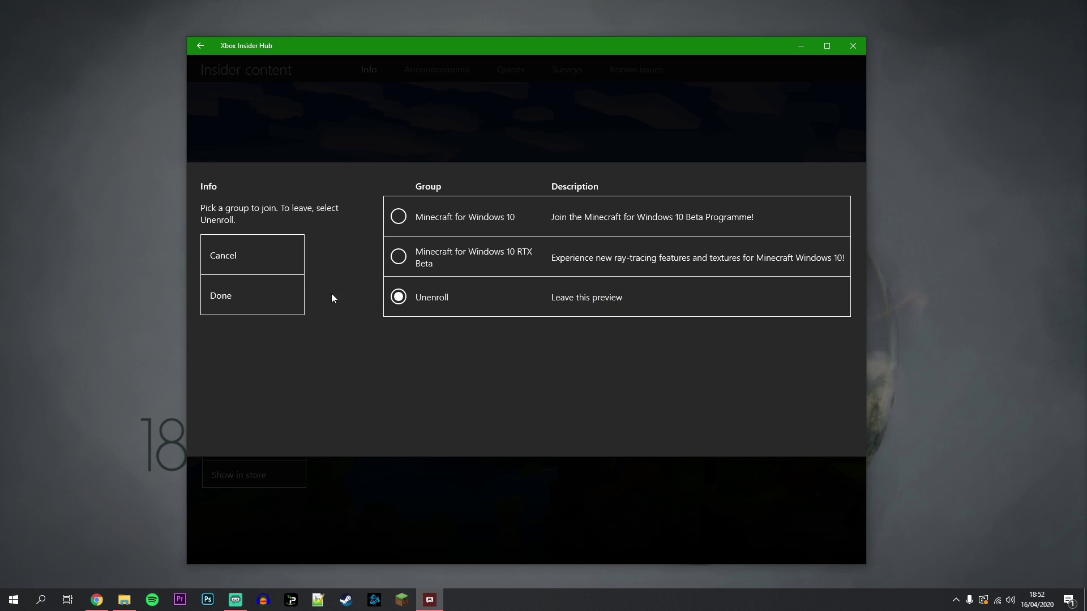
click(259, 297)
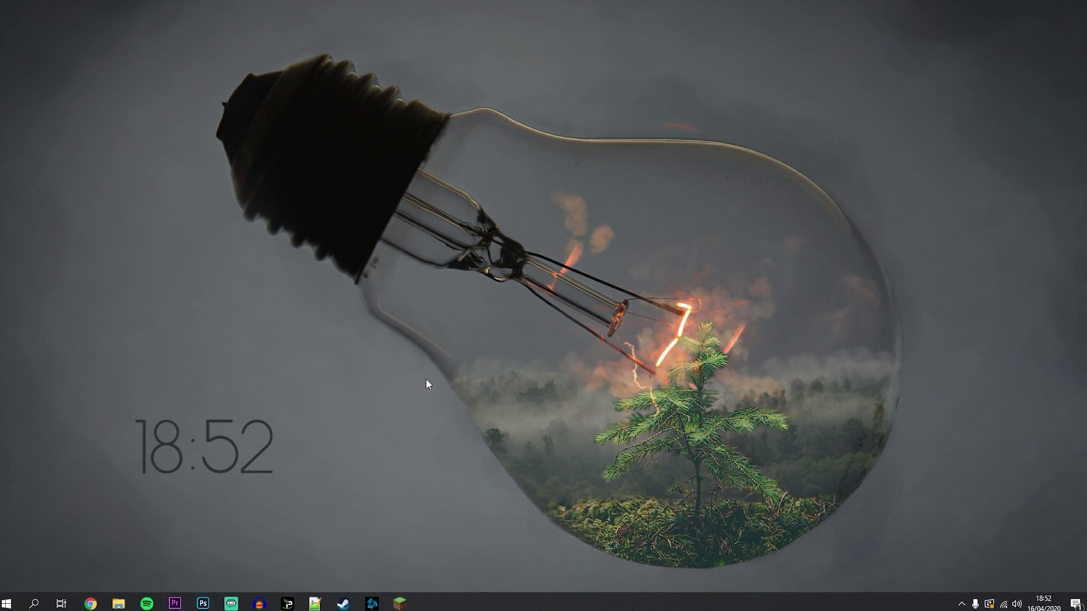